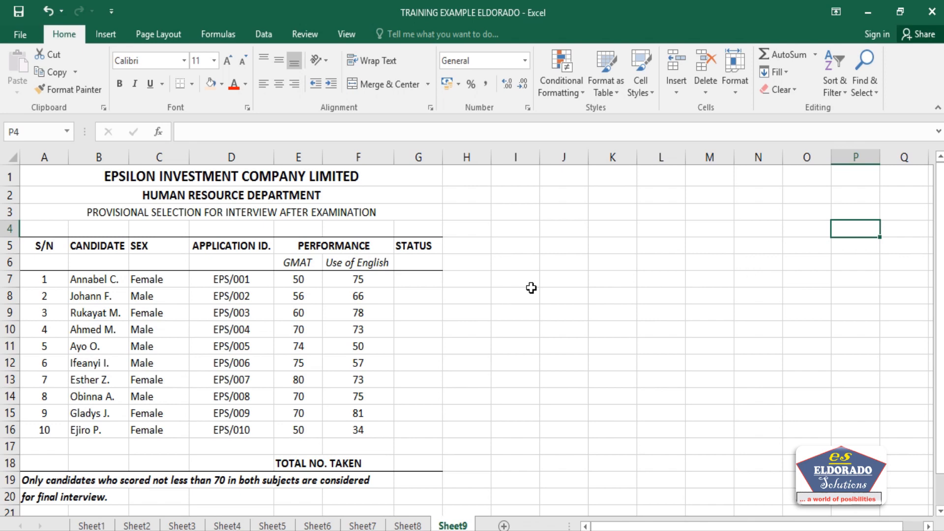
Examine the candidates' GMAT and Use of English scores and the empty Status column beside them
left_click(298, 264)
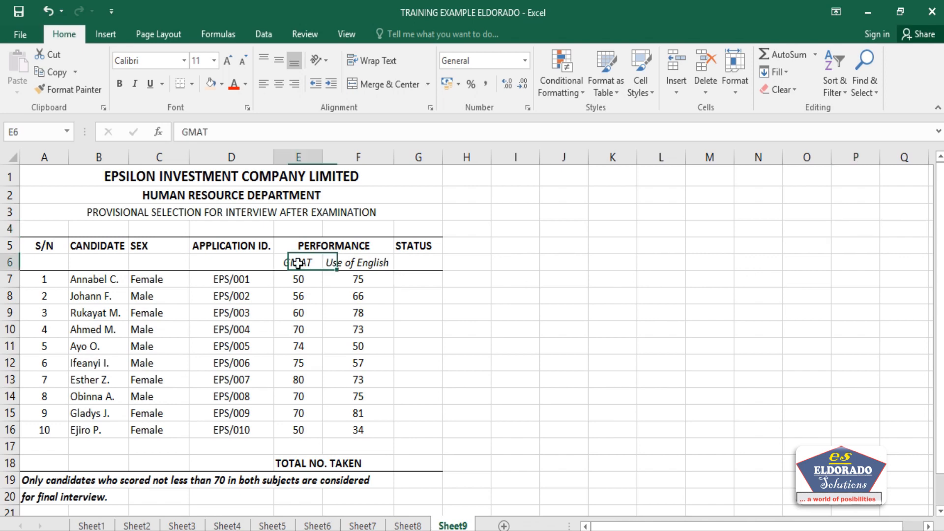
left_click(334, 265)
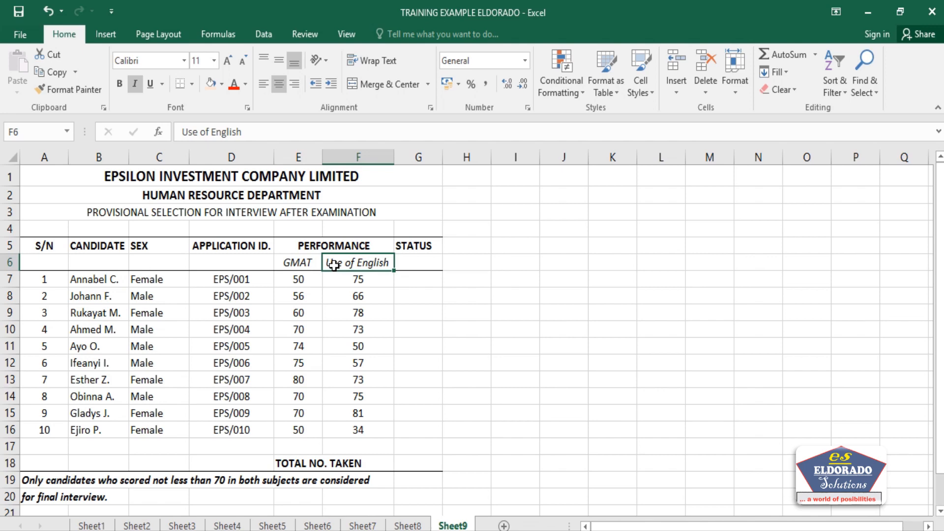
left_click(302, 264)
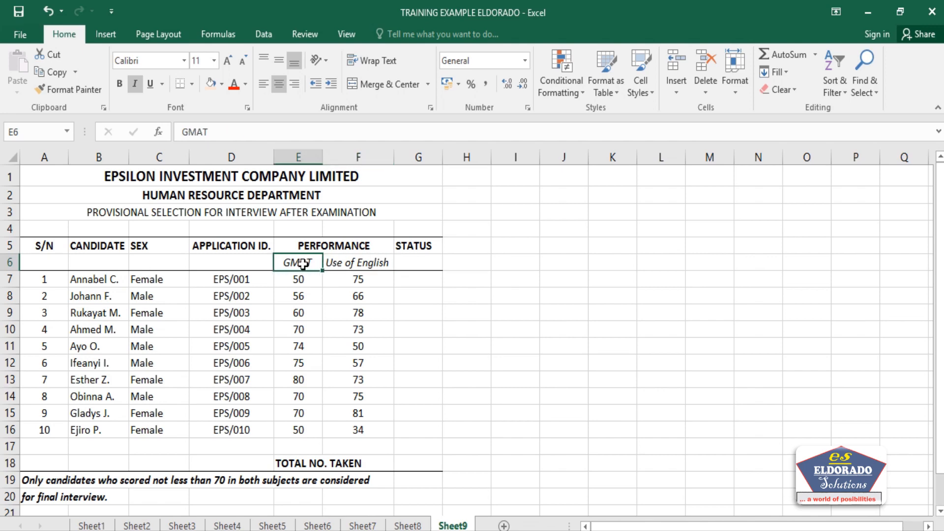
left_click(335, 265)
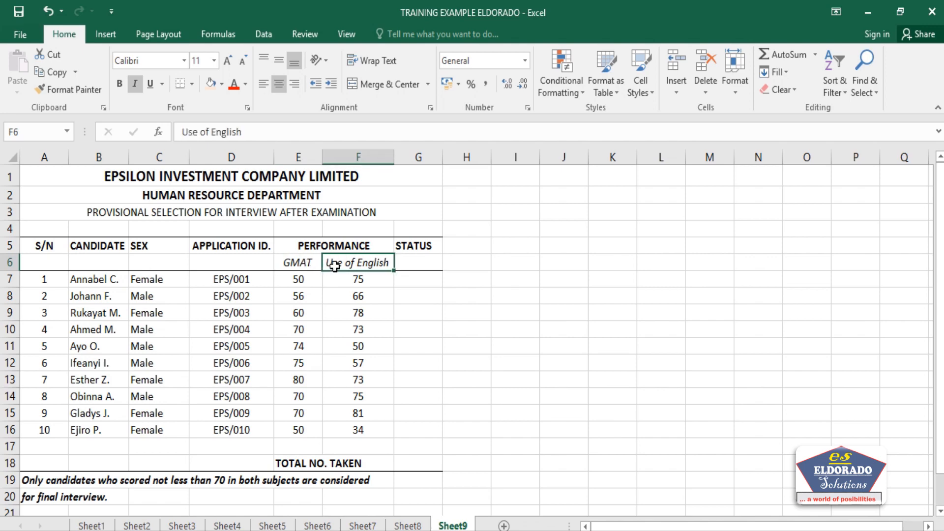
left_click(308, 279)
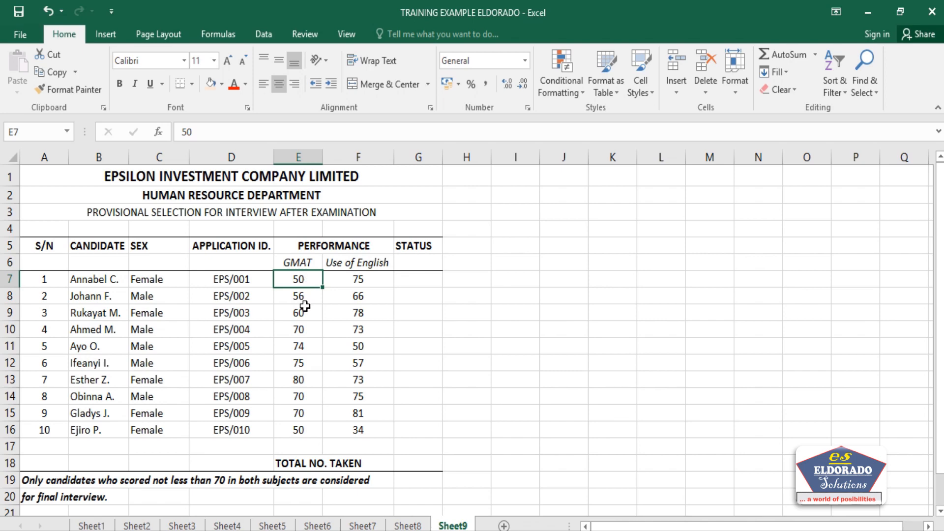
left_click(356, 280)
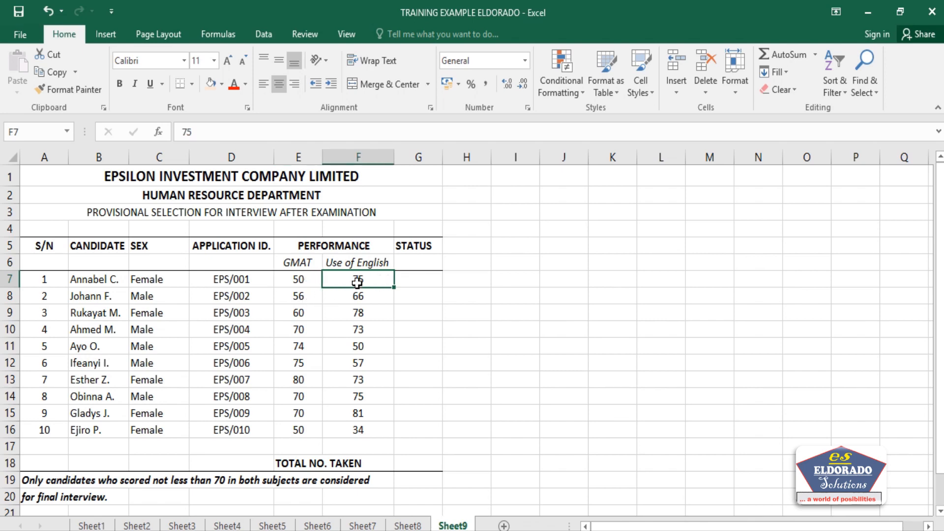
left_click(298, 280)
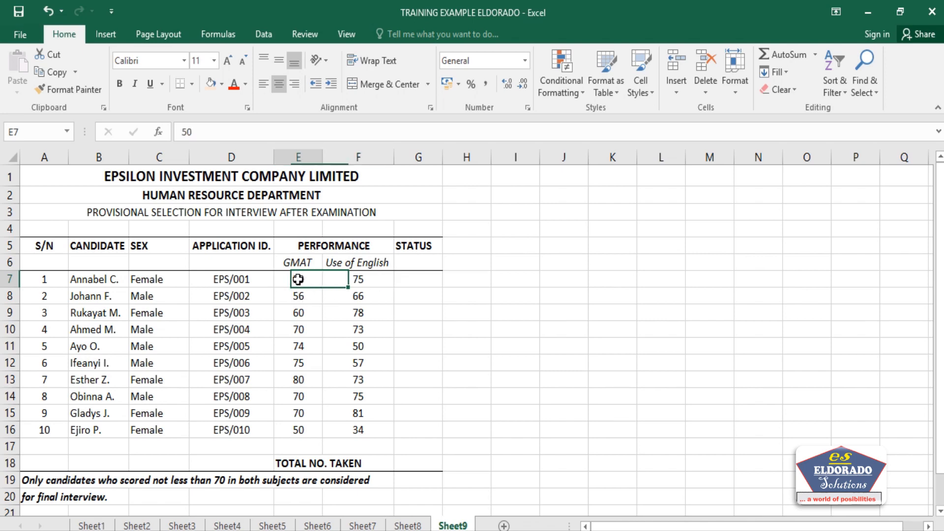
left_click(299, 414)
left_click(299, 428)
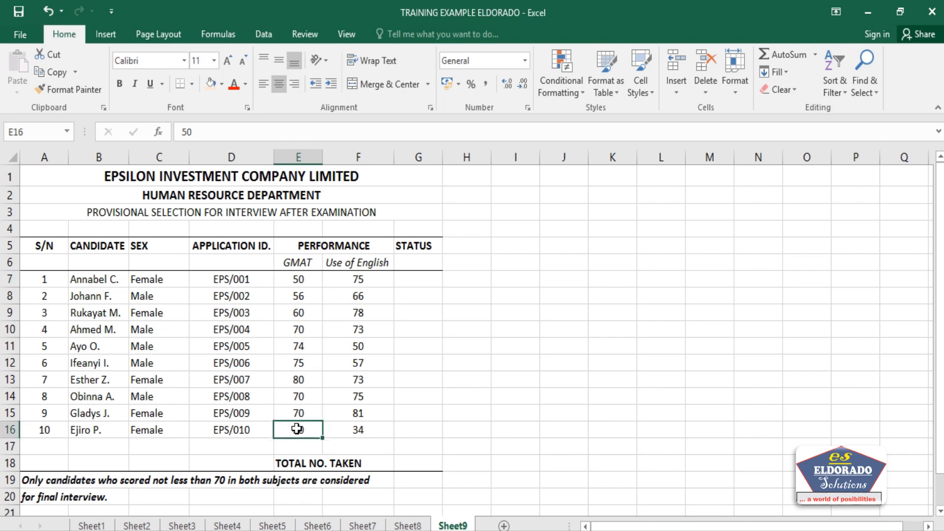
left_click(356, 279)
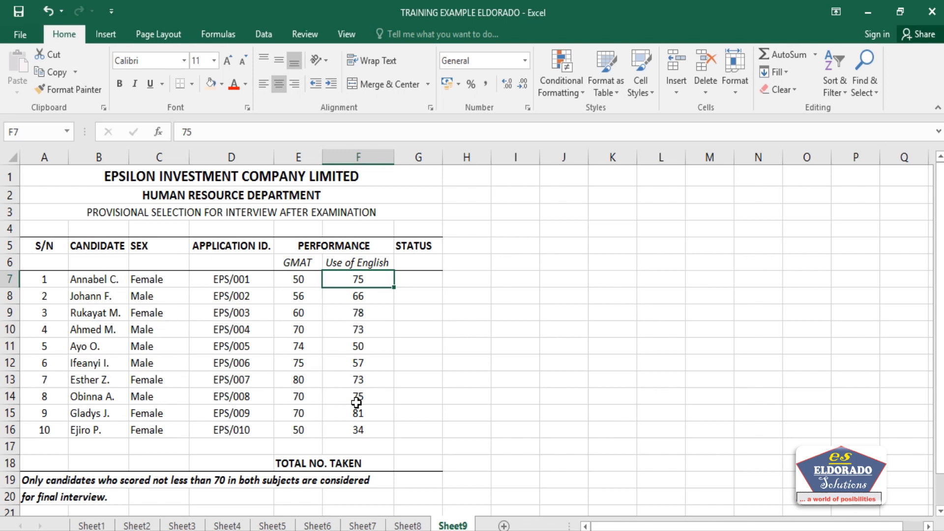
left_click(417, 284)
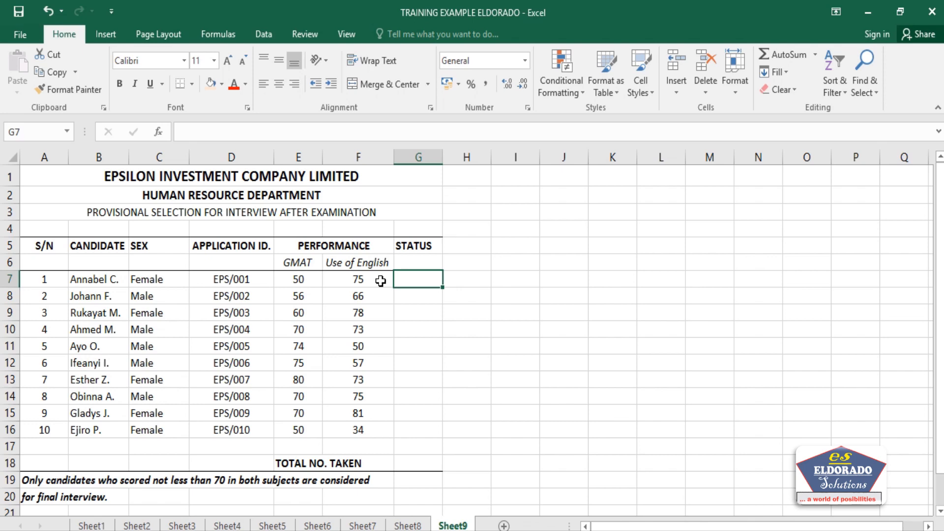
left_click(401, 294)
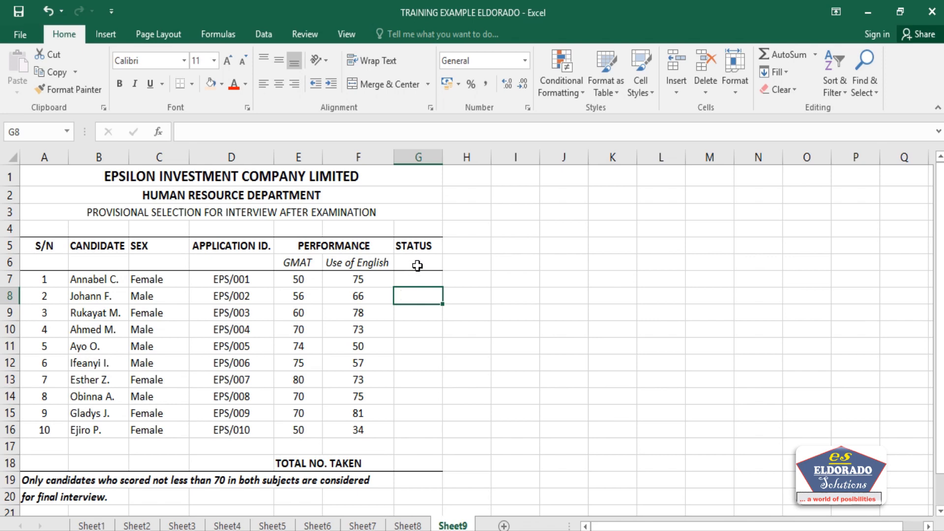
left_click(413, 282)
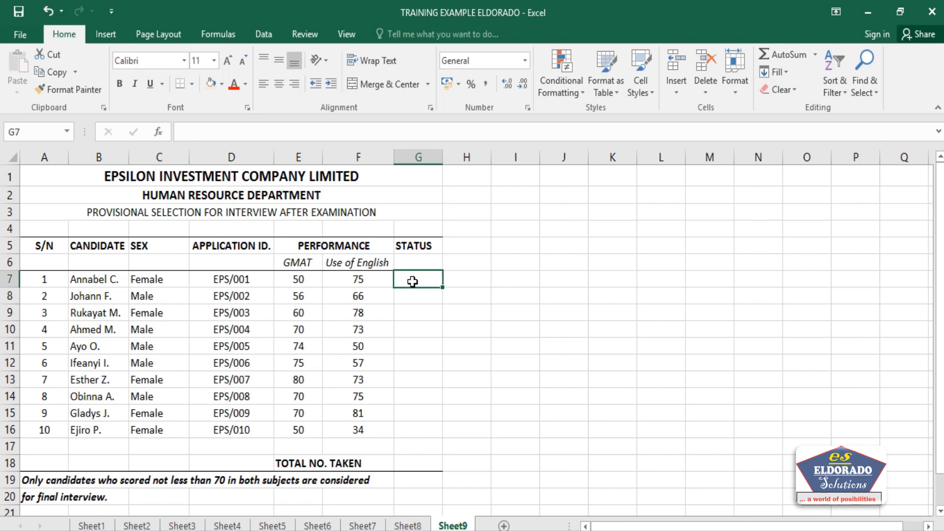
left_click(422, 247)
Begin an IF formula in Status cell G7 with the logical test AND(E7>=70,F7>=70)
left_click(416, 276)
type("=")
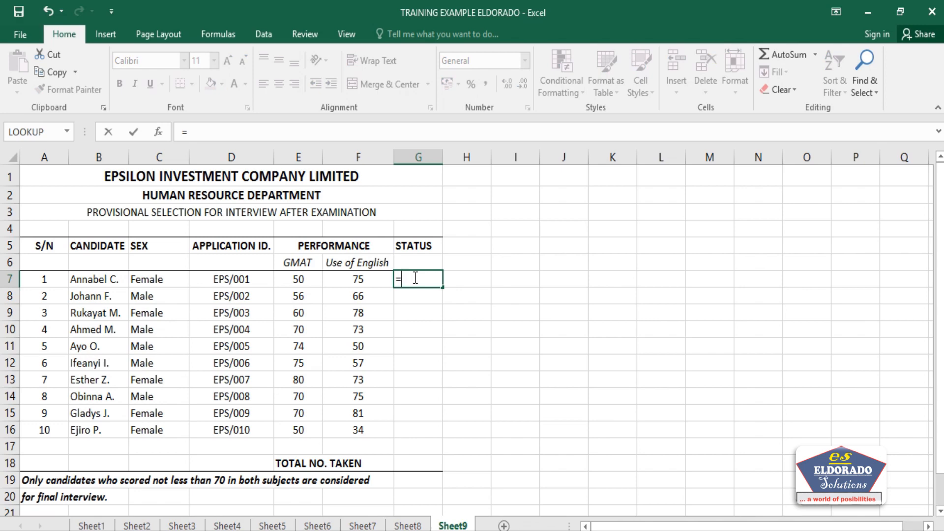
type("IF")
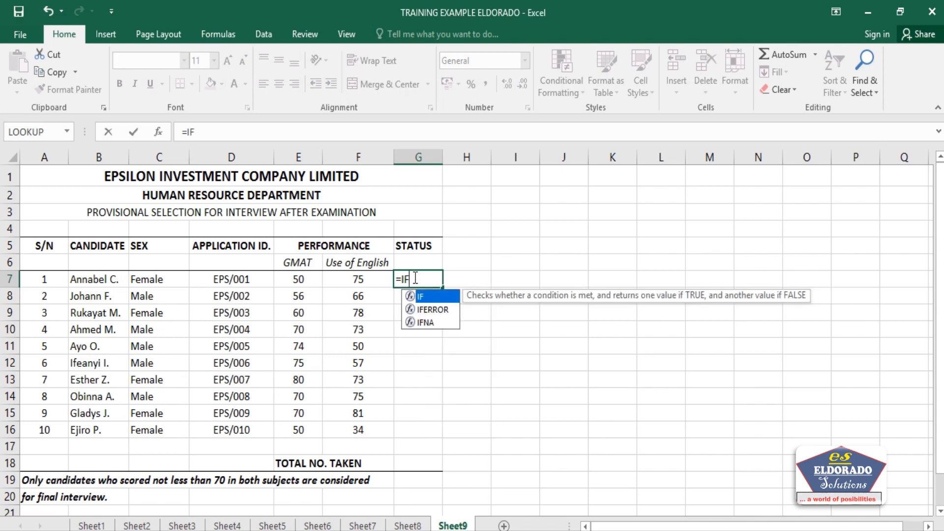
type("(")
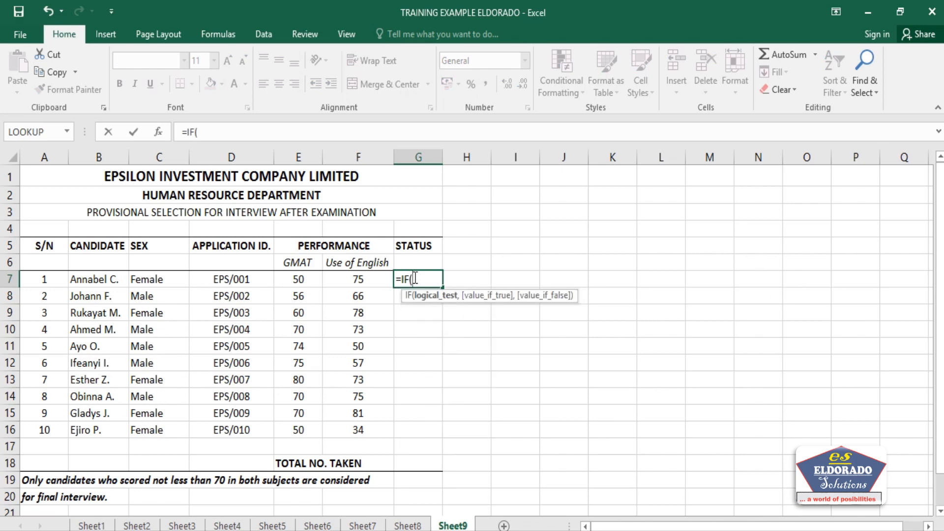
type("AND")
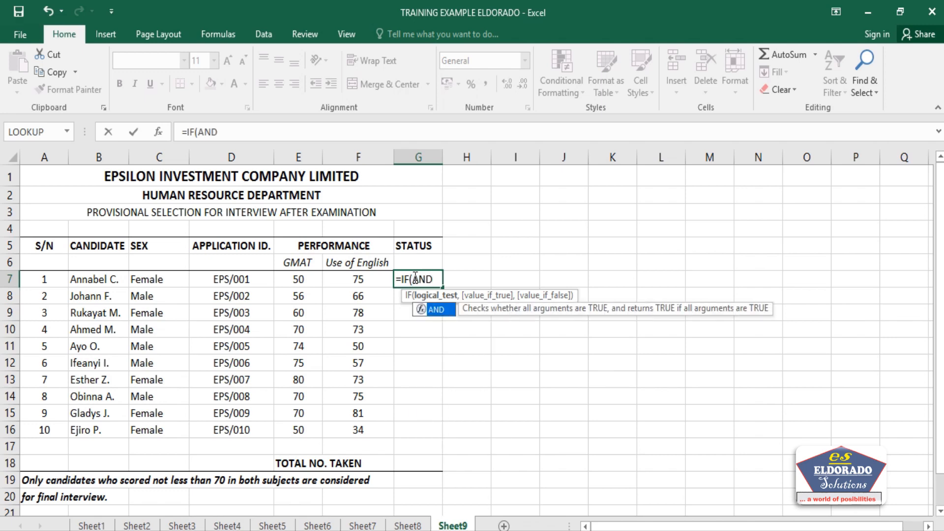
type("(")
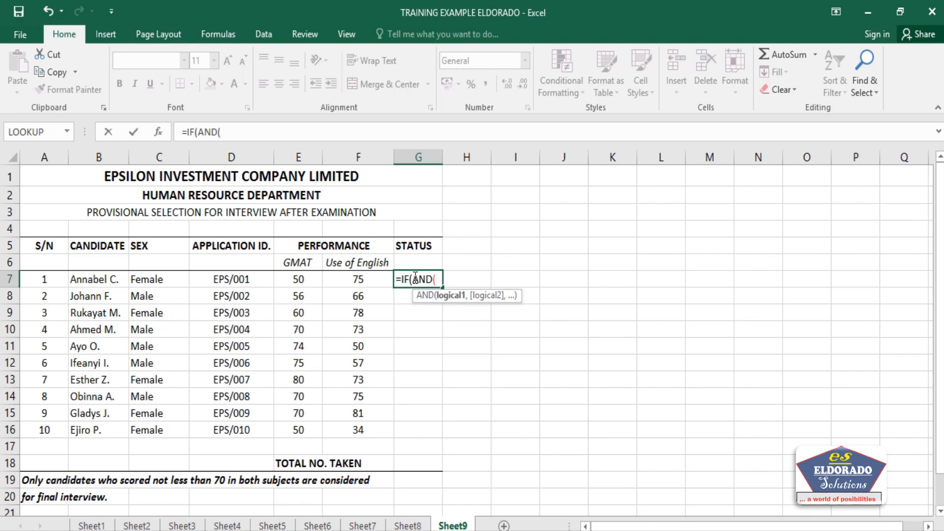
left_click(297, 281)
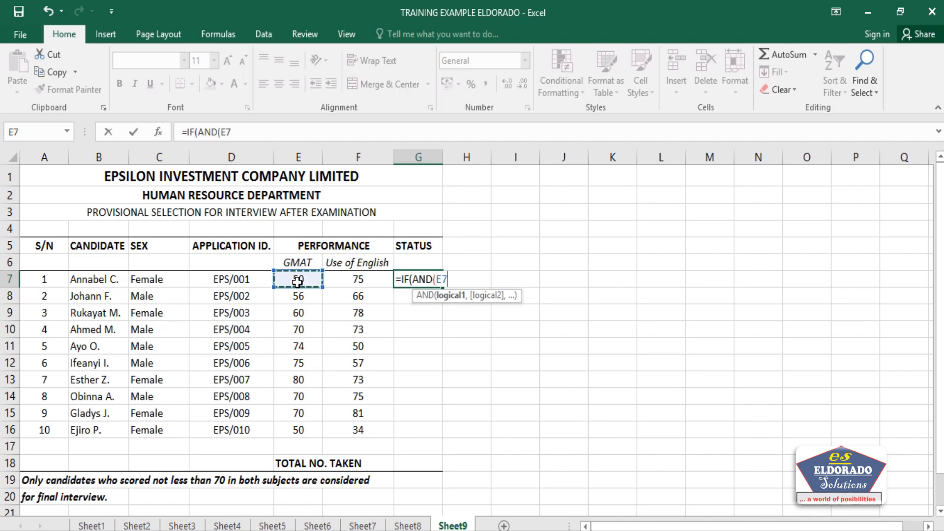
type(">=")
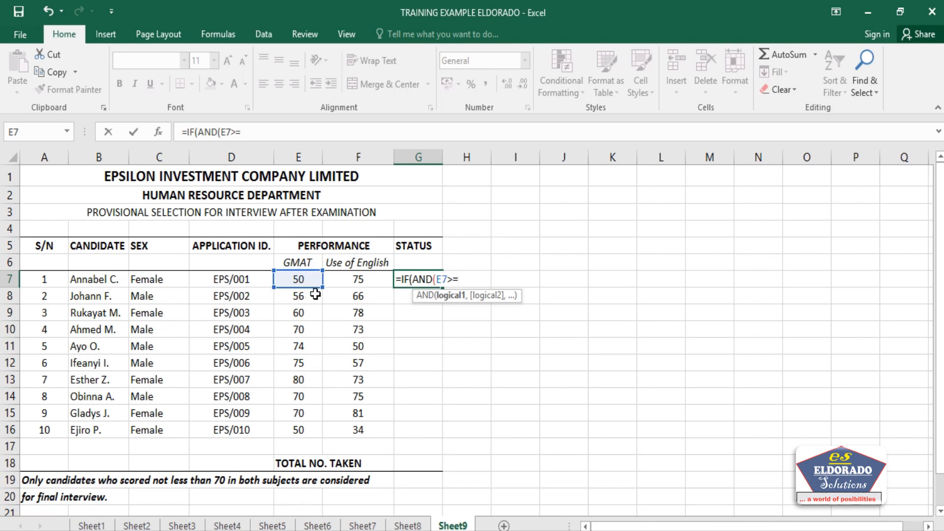
type("70,")
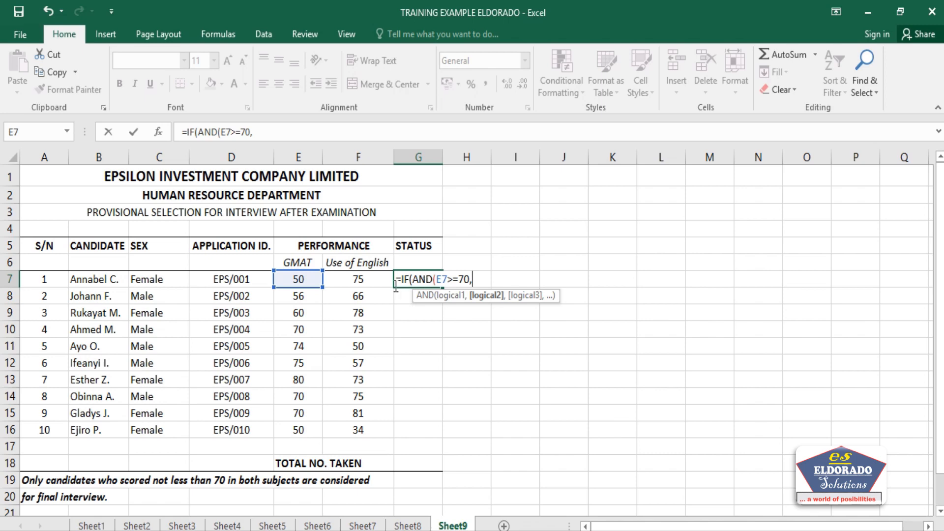
left_click(360, 281)
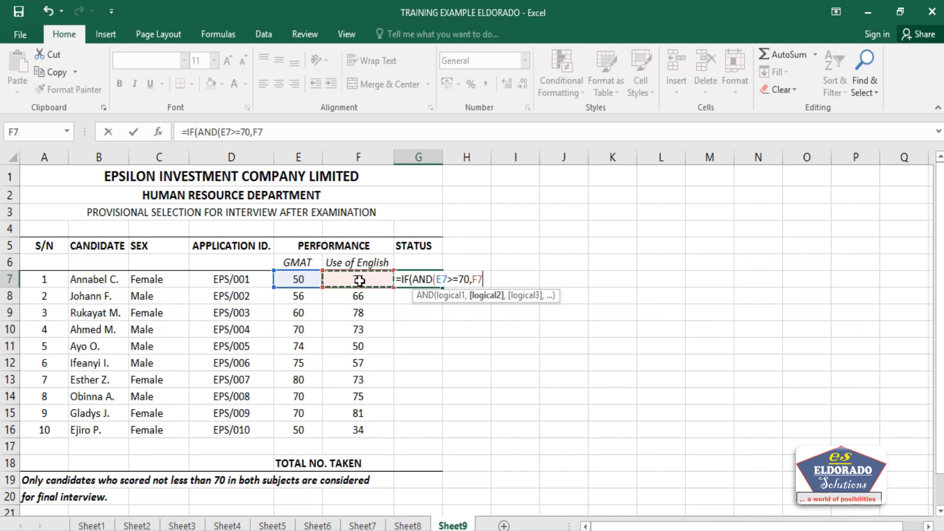
type(">=")
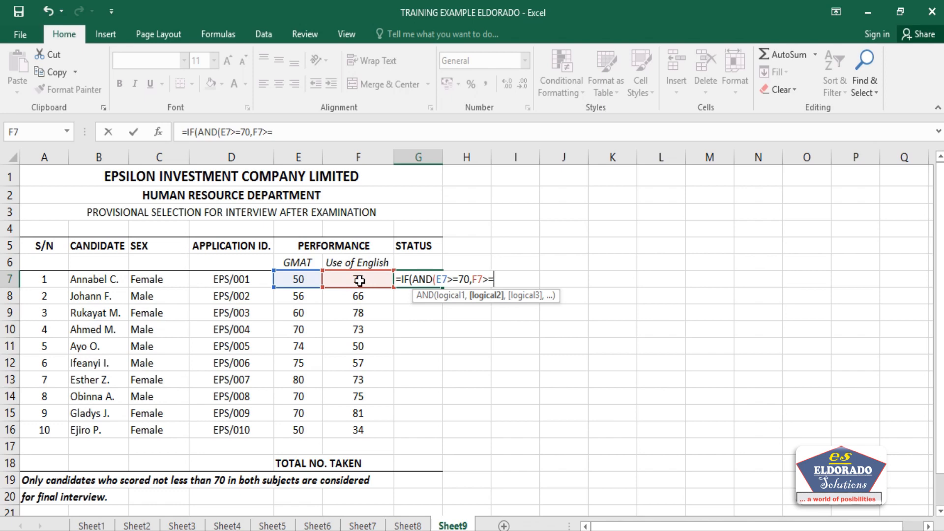
type("70)")
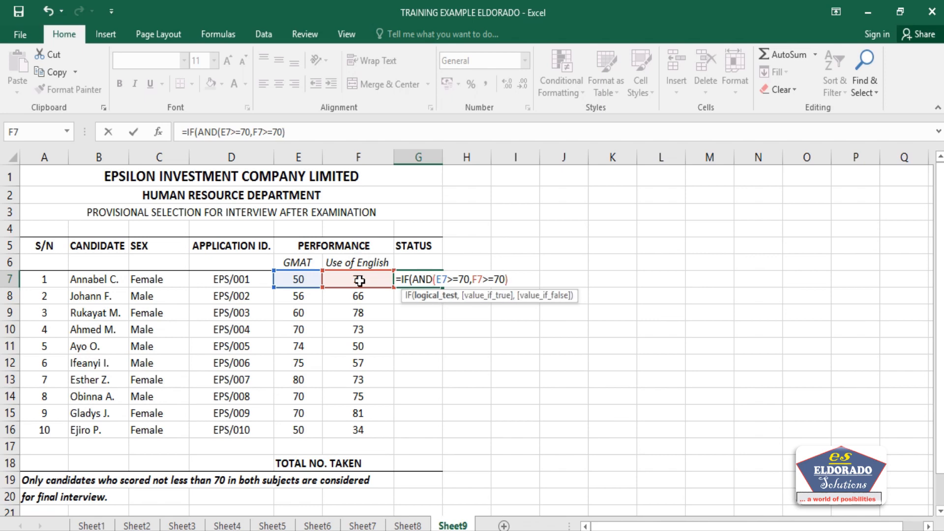
Complete the G7 formula with "SELECTED" if true and "NOT SELECTED" if false, and fill it down through G16
type(",")
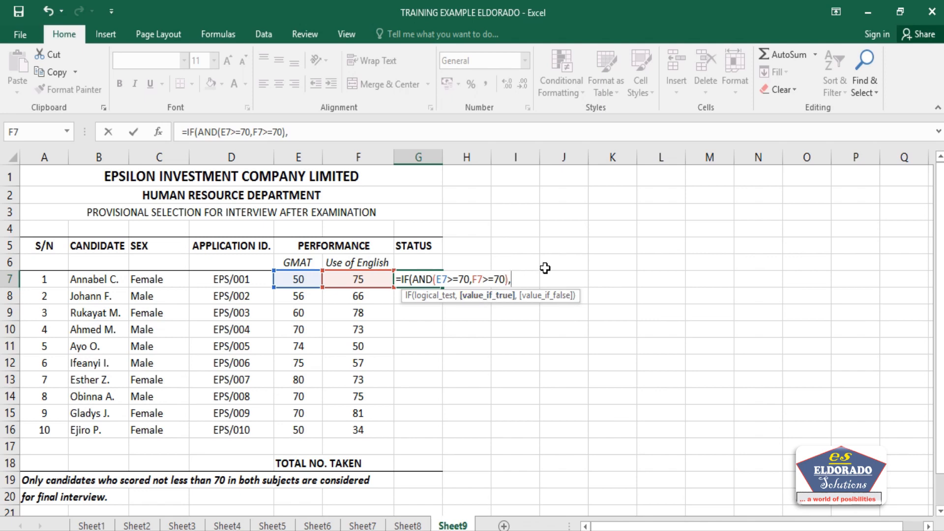
type("\"SELECTED")
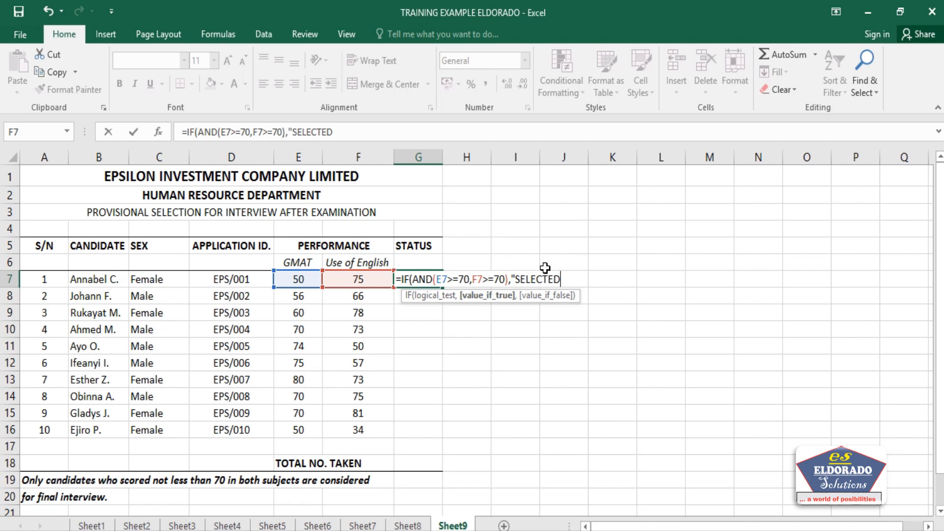
type("\",")
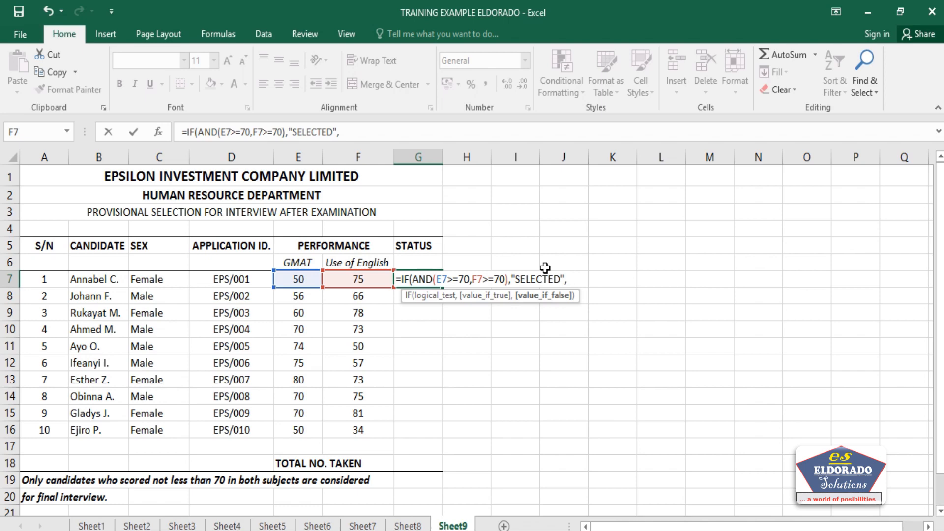
type("\"NOT SELE")
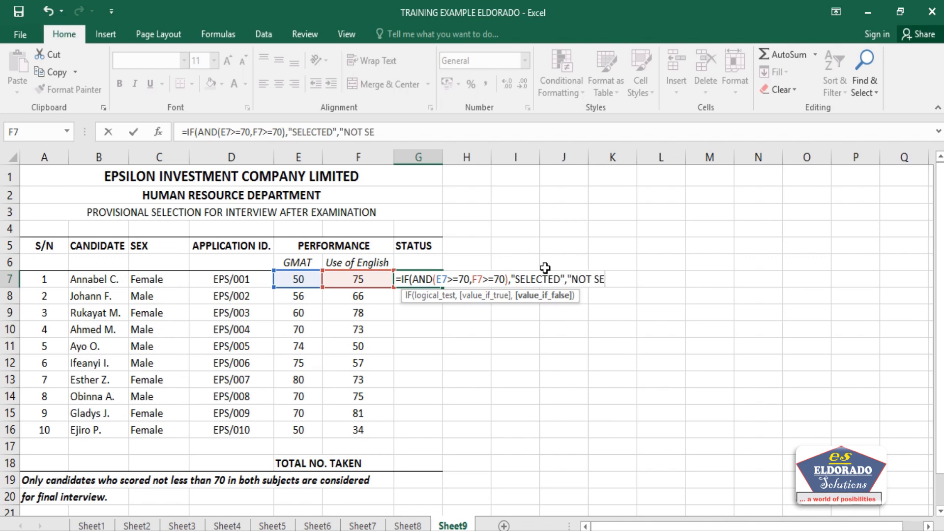
type("CTED")
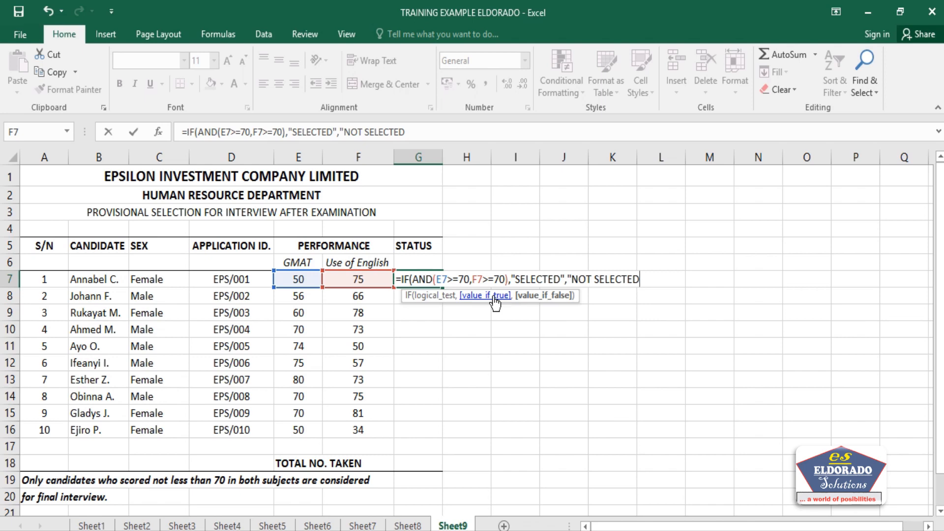
type(")")
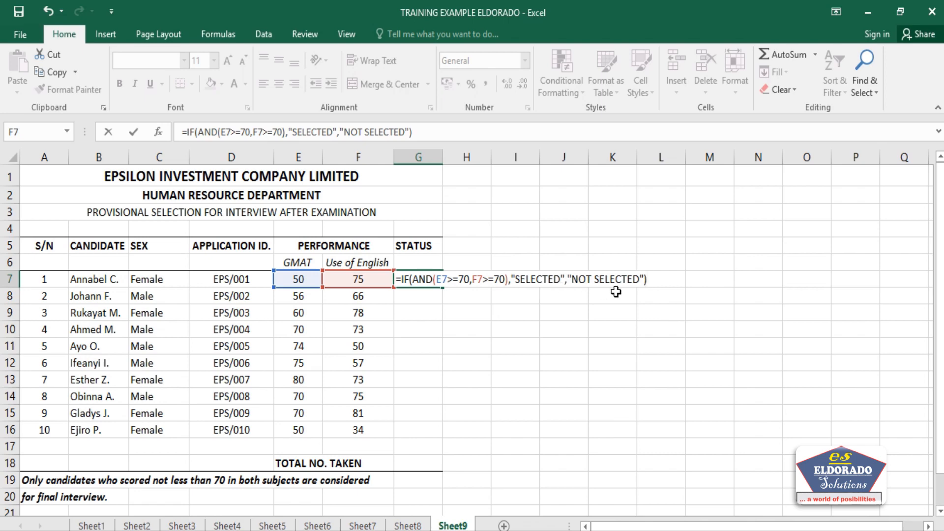
key("Return")
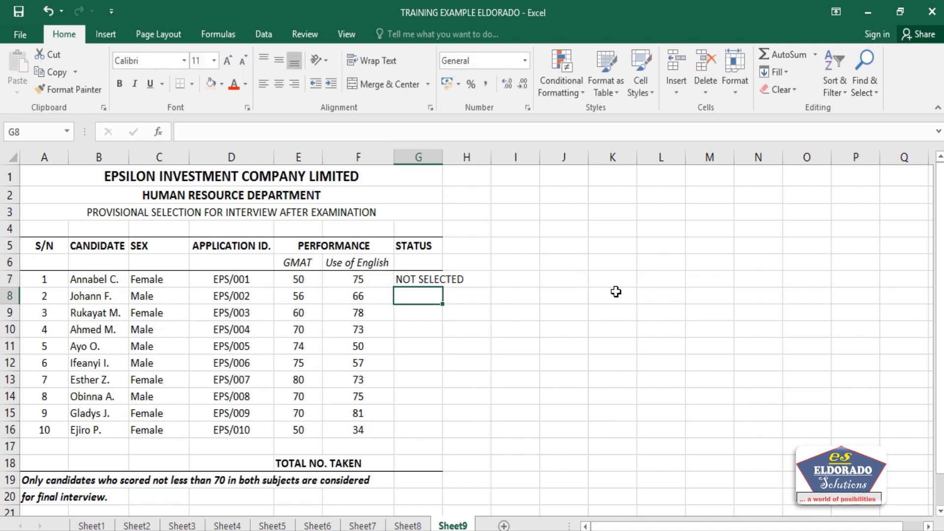
left_click(411, 281)
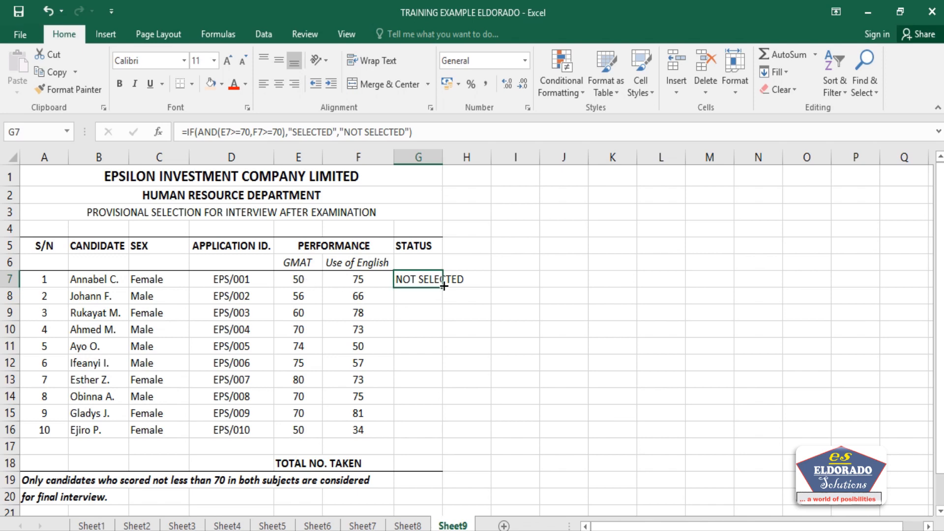
left_click_drag(443, 287, 426, 433)
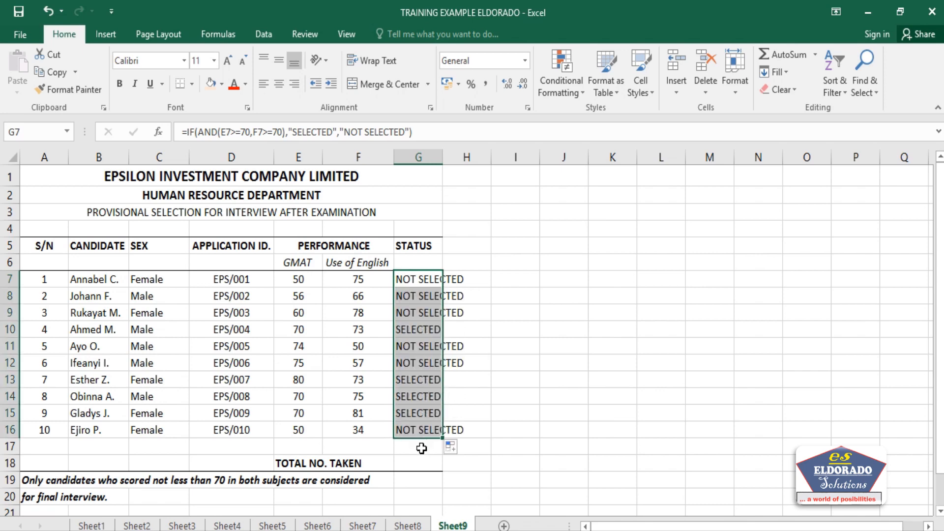
Enter =COUNTIF(G7:G16,"SELECTED") in cell G18 to count the total number of candidates taken
left_click(408, 463)
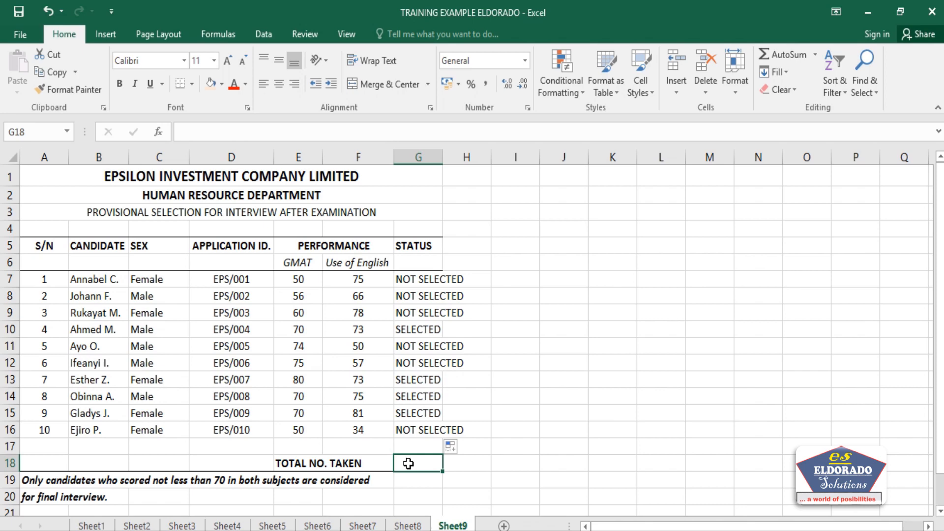
type("=")
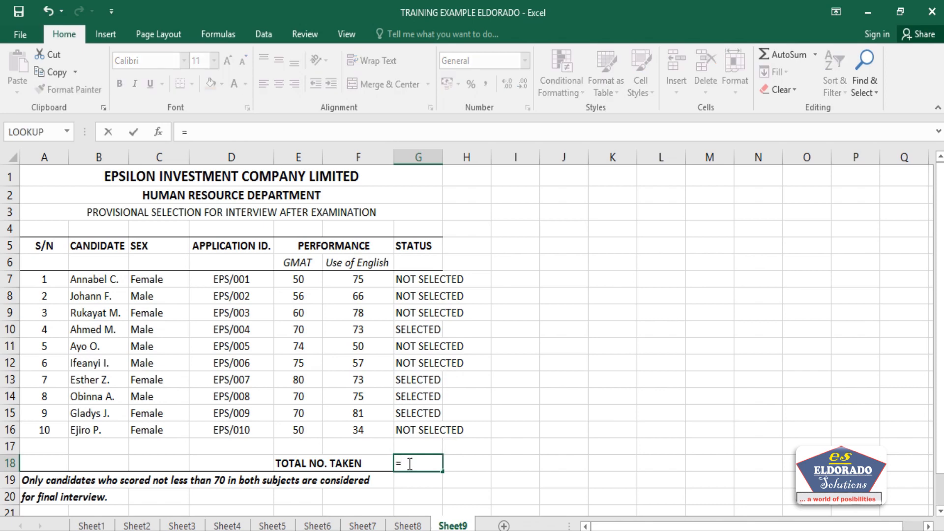
type("COUN")
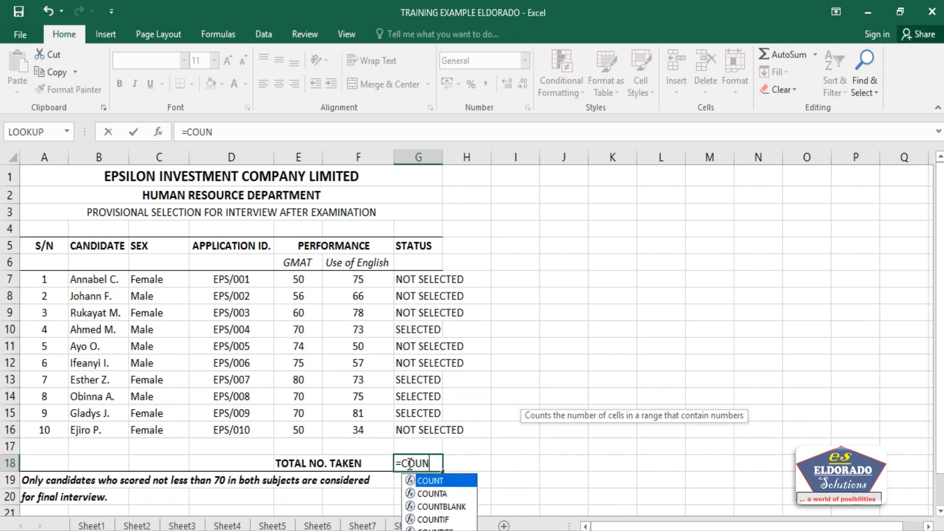
type("TIF")
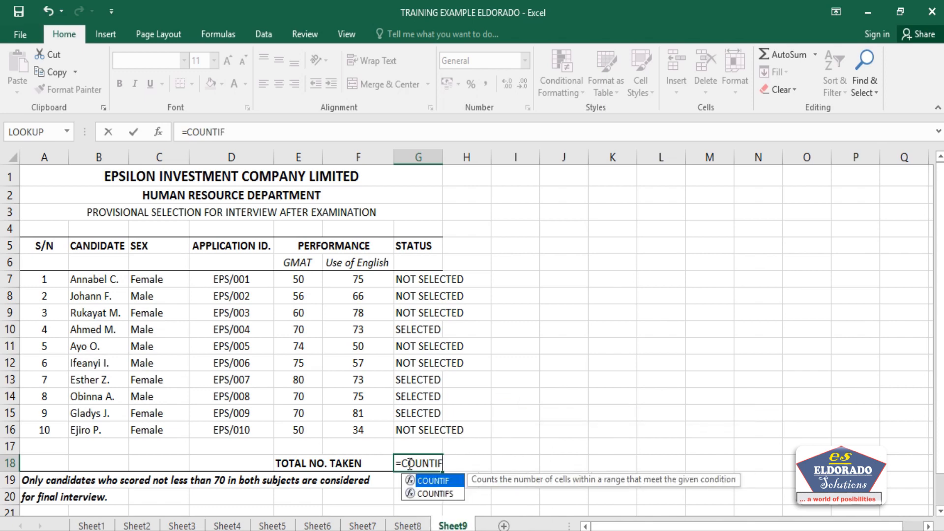
type("(")
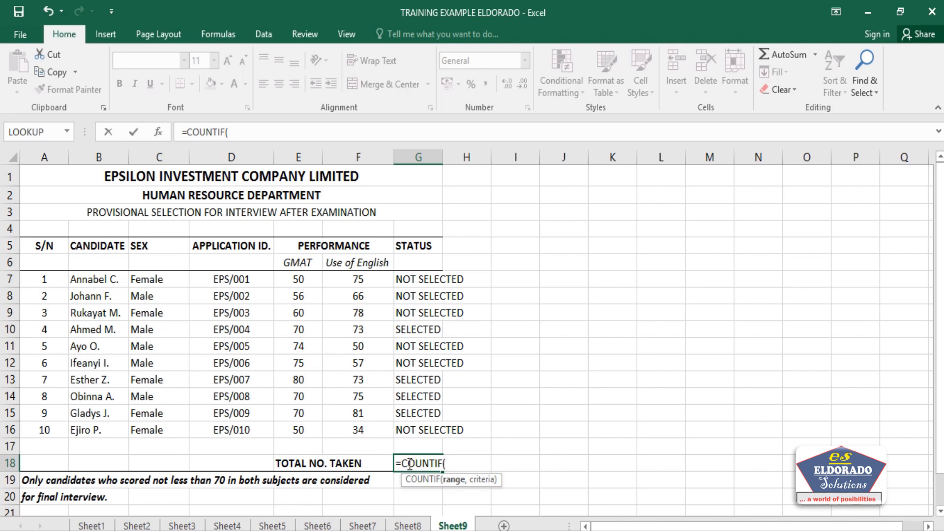
type("G7")
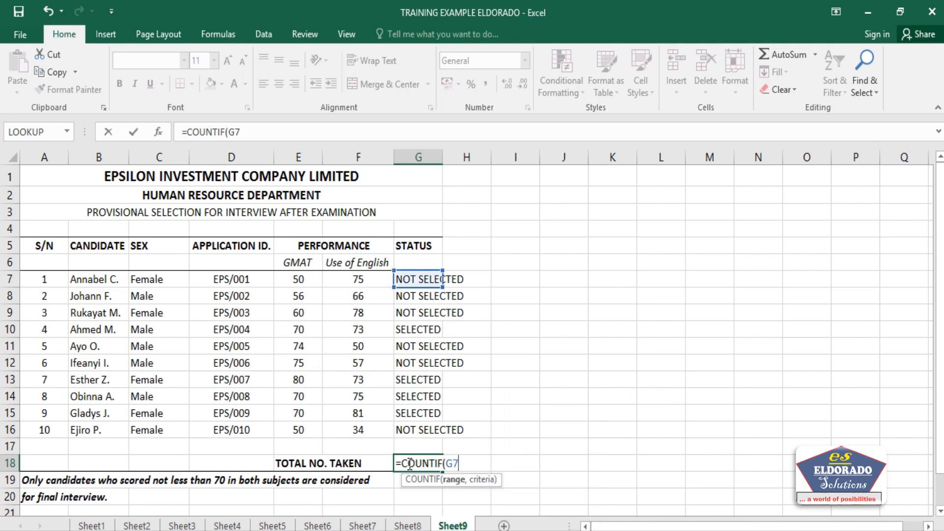
type(":G16")
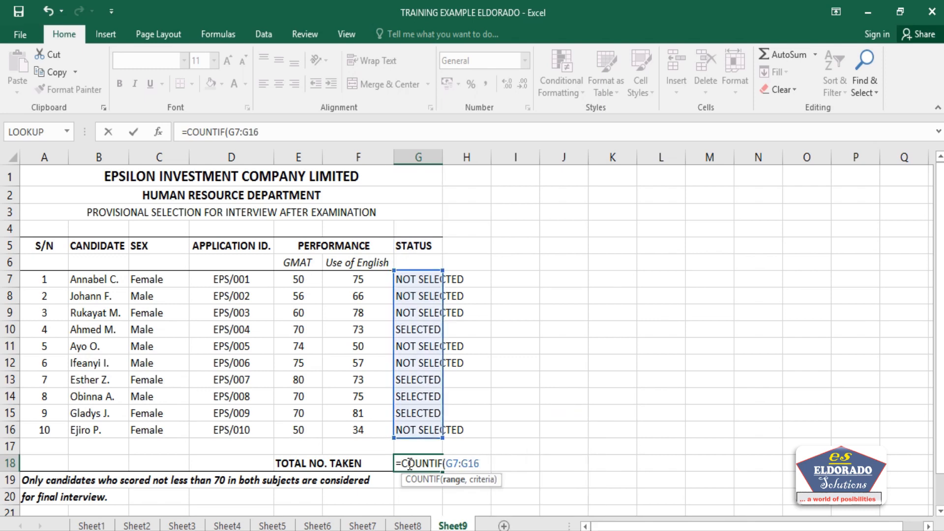
type(",\"SEL")
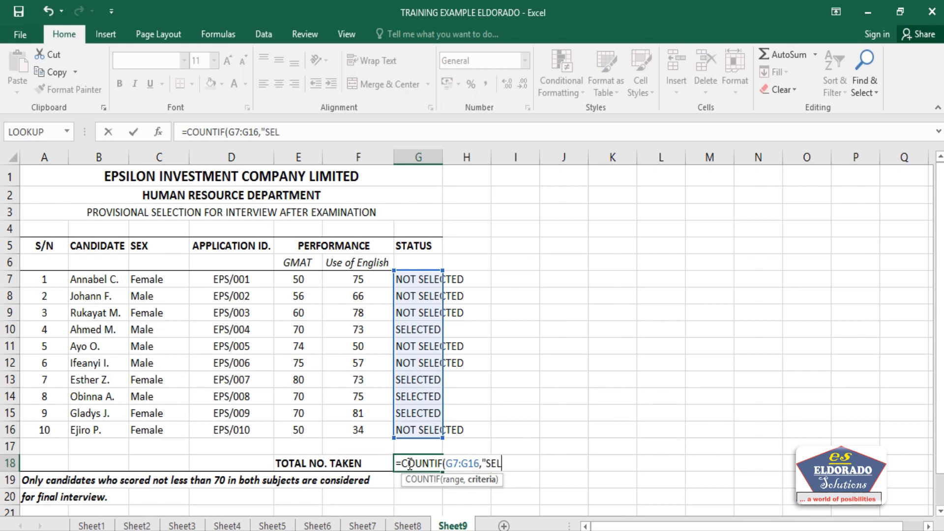
type("ECTED\")")
key("Return")
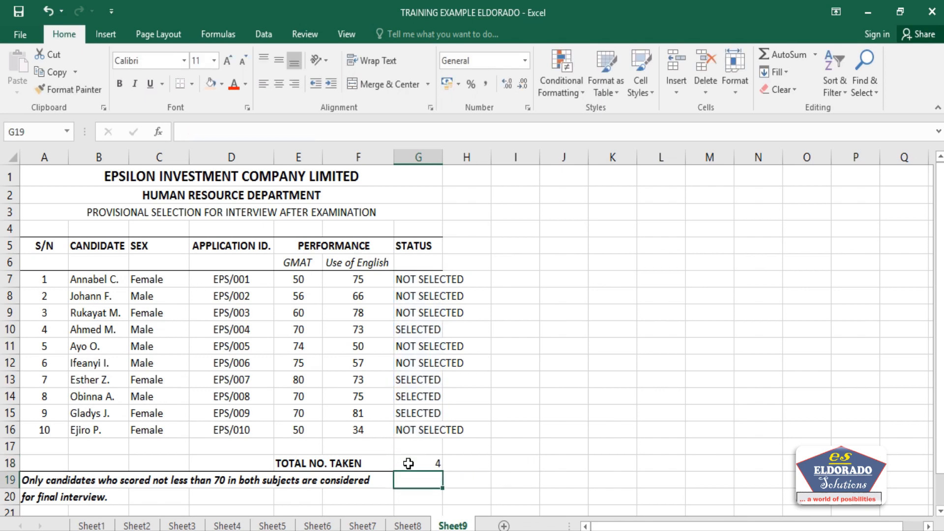
Make the total number taken in cell G18 bold
left_click(419, 464)
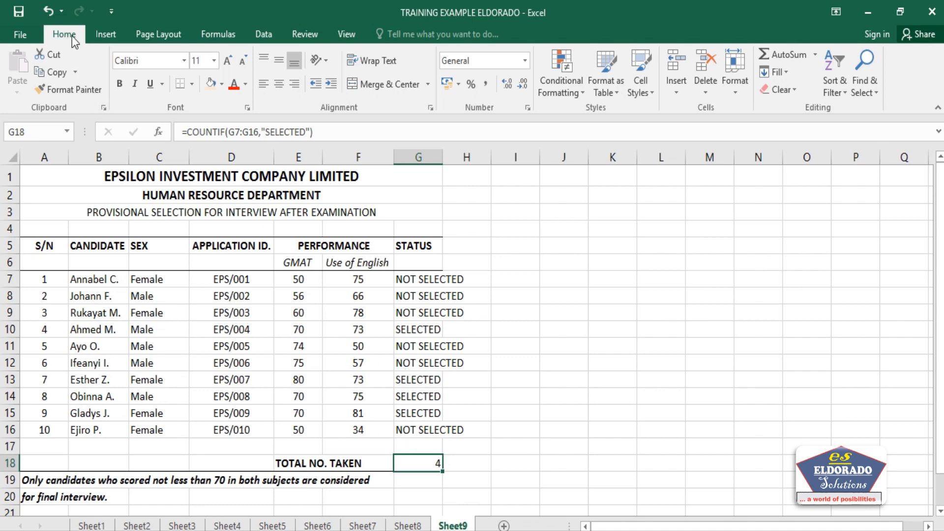
left_click(119, 84)
left_click(478, 246)
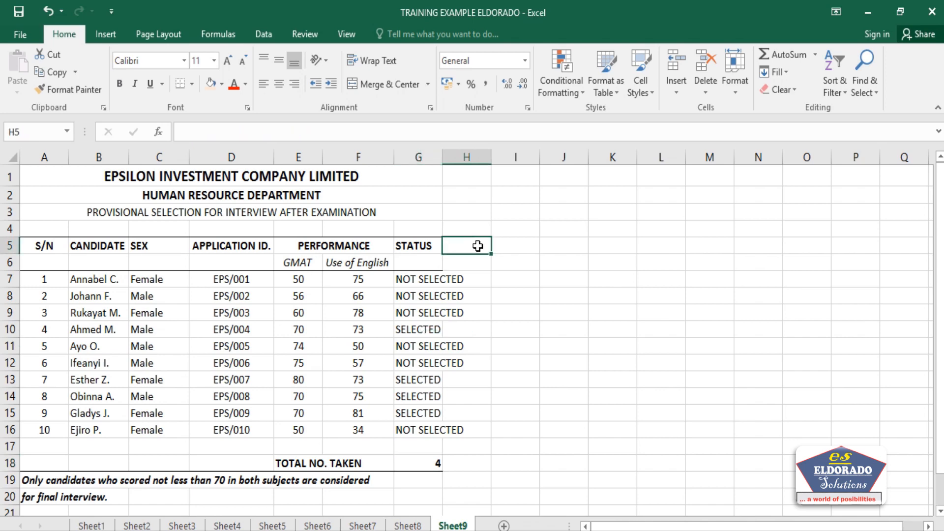